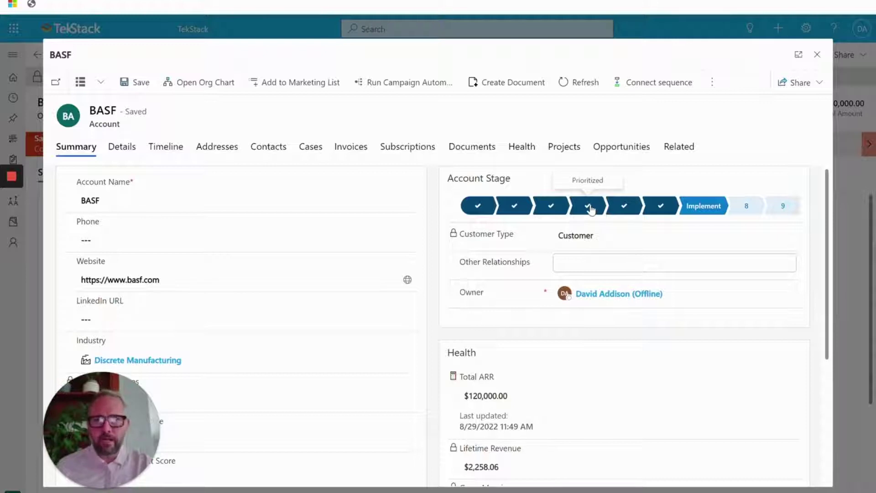
Step: Reveal the Take Notes and Chat options from the BASF account's More commands menu
click(712, 87)
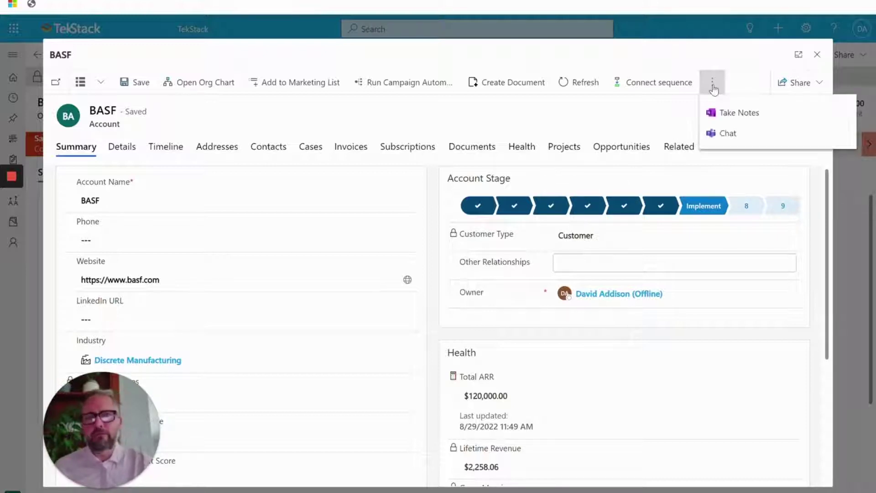
Step: Open the BASF notebook via Take Notes and show the BASF - Cyber Security section under Sales
click(721, 114)
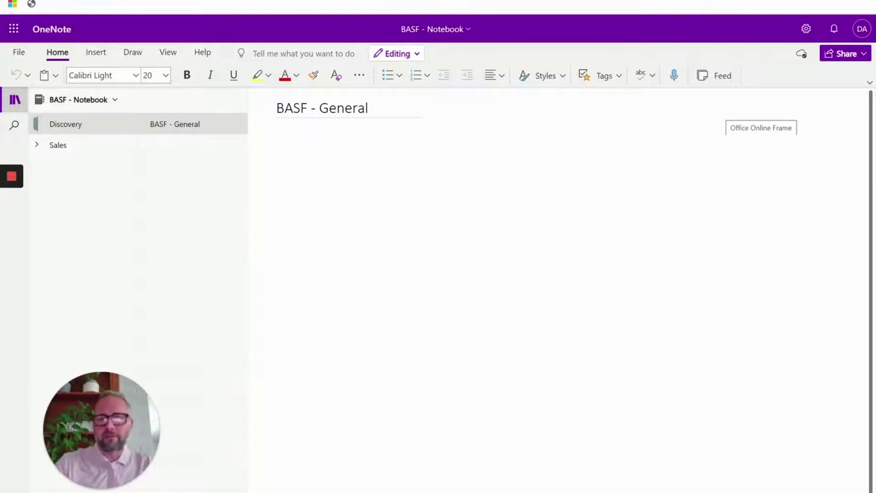
click(60, 155)
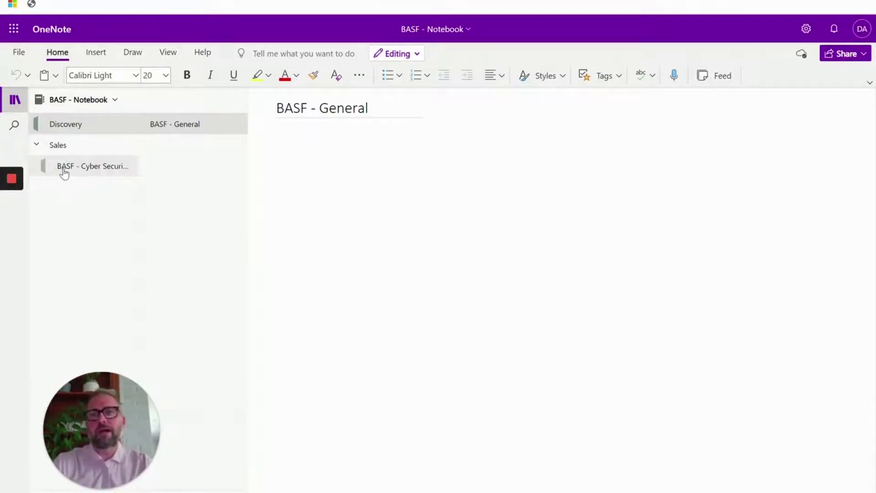
click(64, 171)
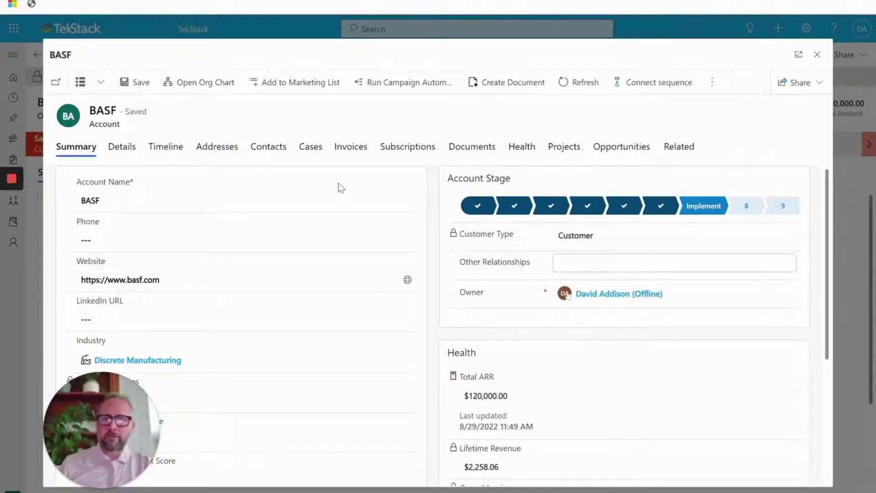
Step: Dismiss the overflow menu and close the BASF account window, returning to the opportunity
click(707, 85)
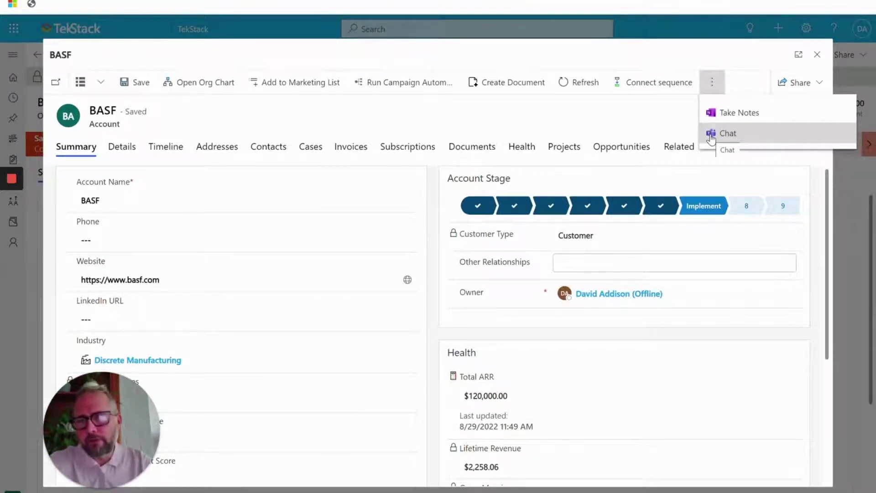
click(814, 59)
click(816, 55)
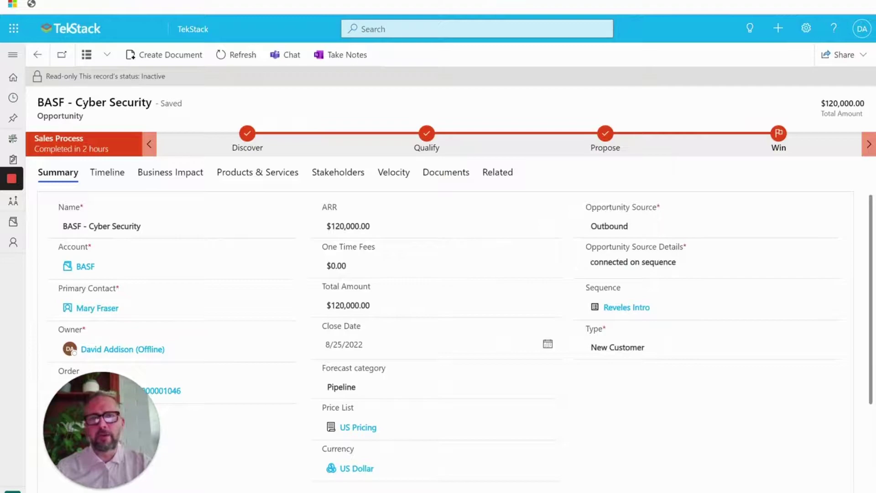
Step: Use the opportunity's Chat command to open the BASF - Cyber Security channel in Teams
click(283, 54)
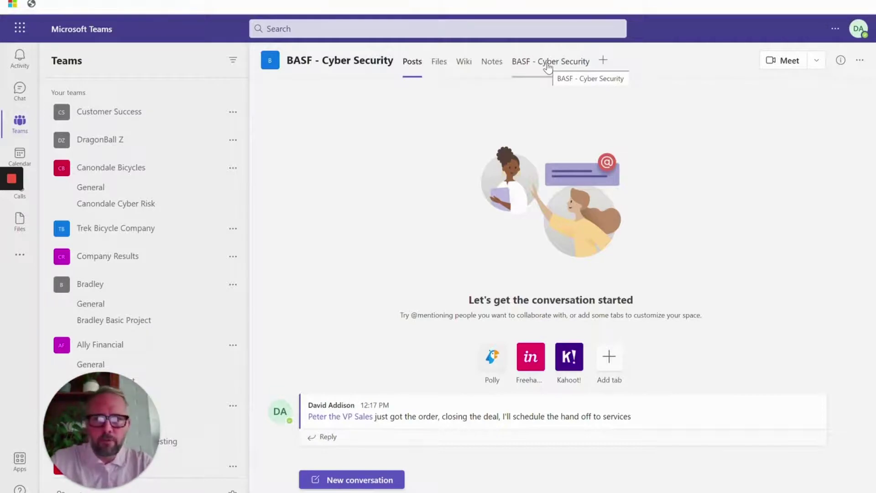
Step: On the channel's Notes General page, draw a freehand pen stroke
click(492, 68)
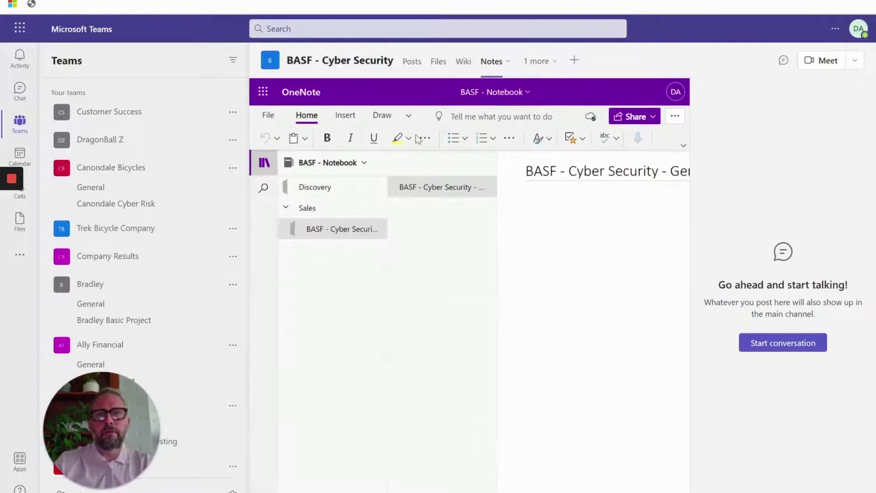
click(394, 117)
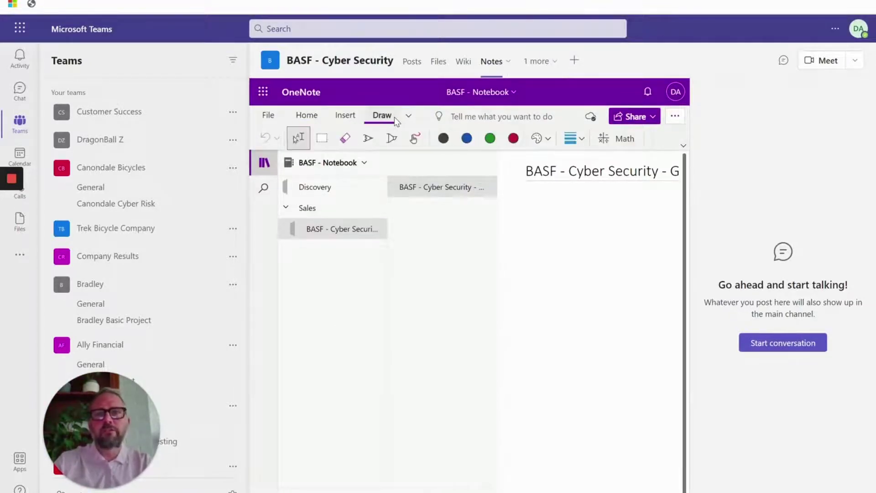
click(414, 138)
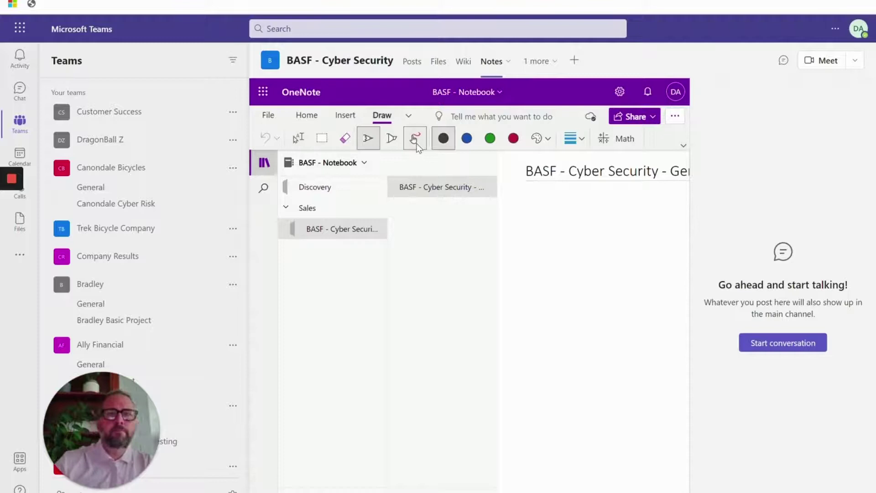
mouse_move(577, 245)
mouse_down()
mouse_move(539, 267)
mouse_move(608, 314)
mouse_up()
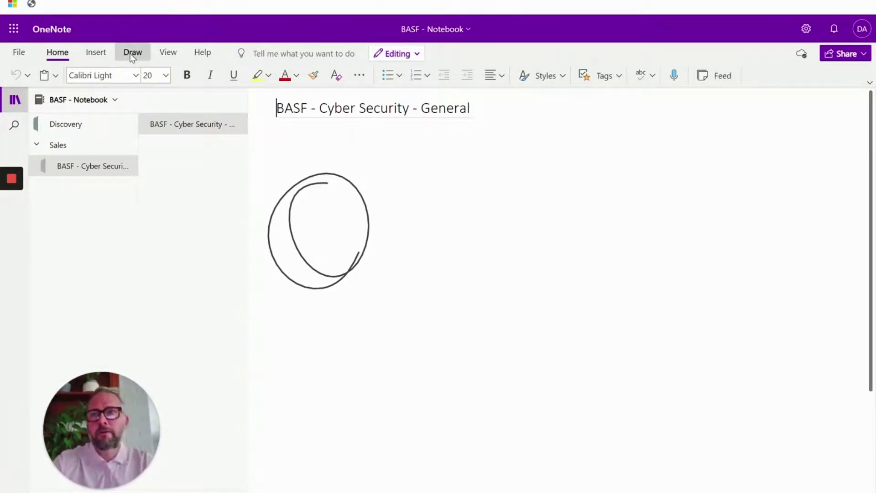
Step: Turn on Ink to Shape and sketch a loop right of the circle
click(132, 53)
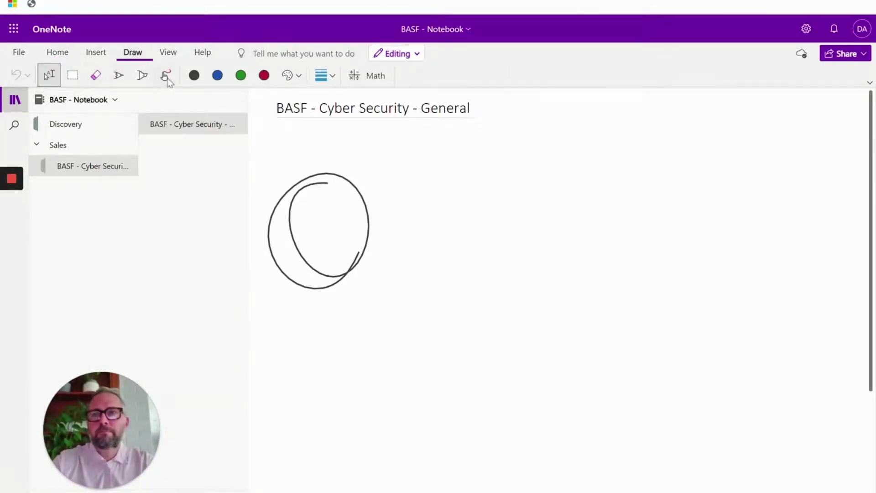
click(165, 75)
mouse_move(450, 208)
mouse_down()
mouse_move(440, 217)
mouse_move(450, 213)
mouse_up()
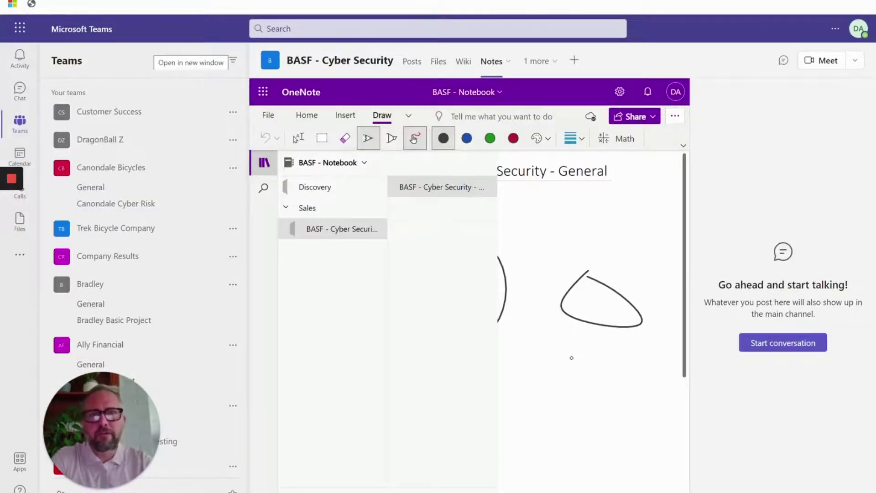
Step: Upload Microsoft Cloud (1).png from the computer to the channel's Files tab
click(440, 68)
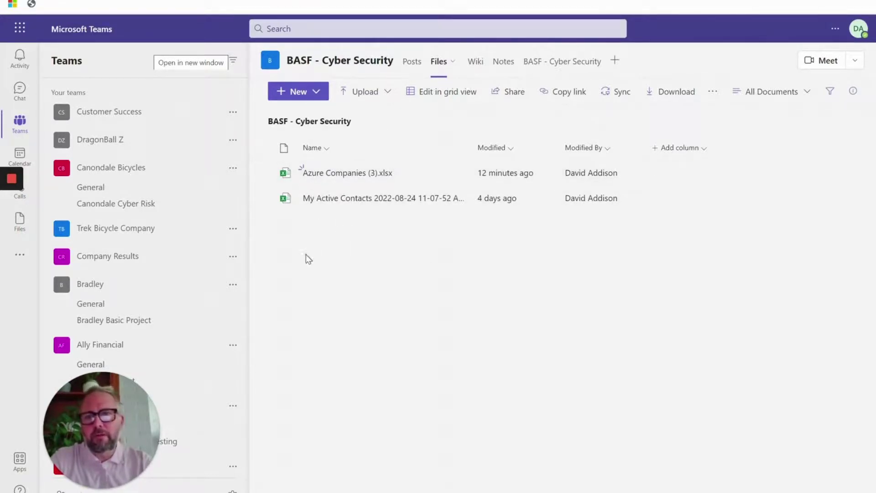
click(390, 88)
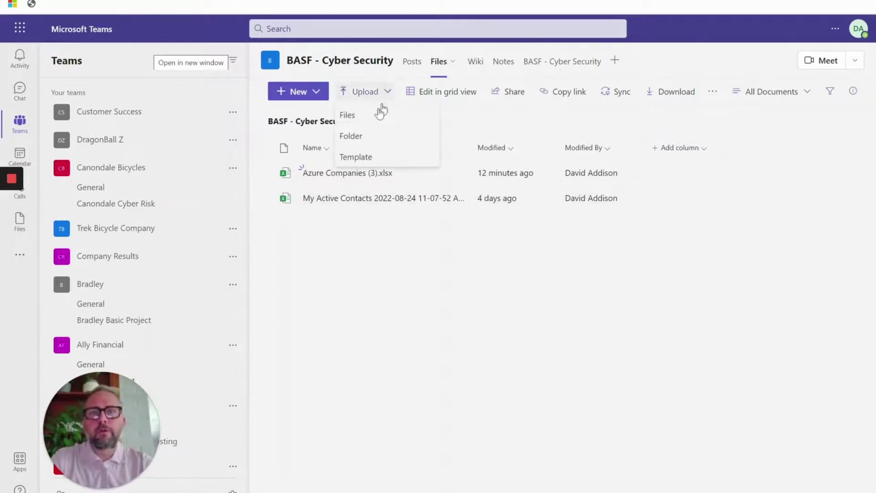
click(379, 113)
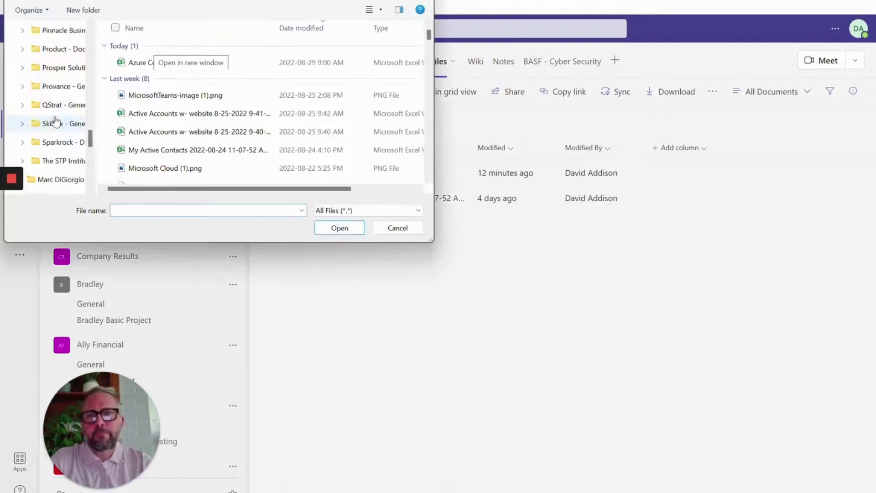
click(148, 169)
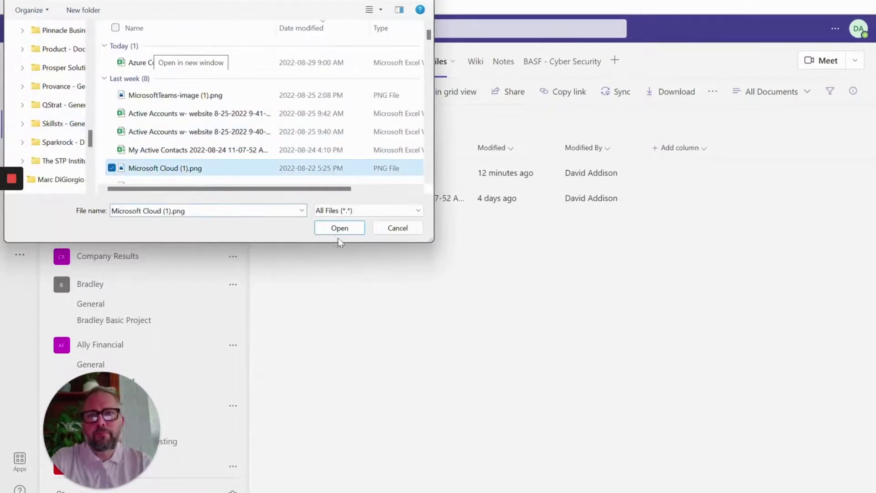
click(338, 228)
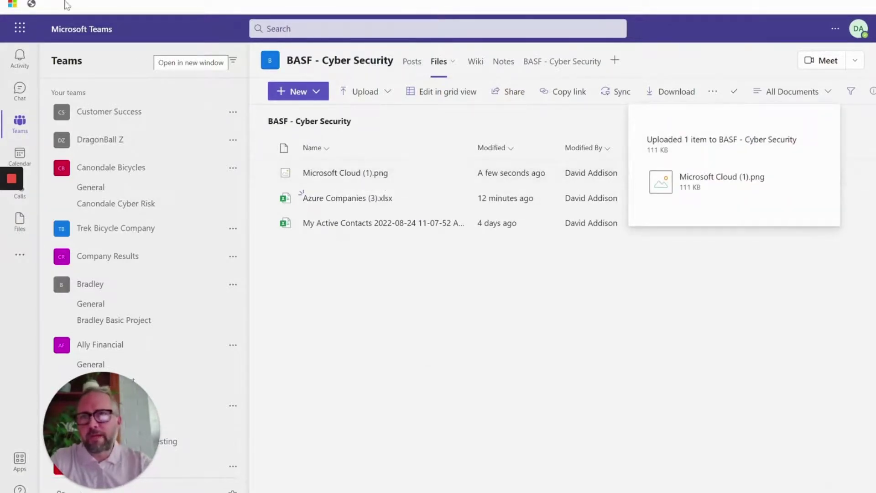
Step: In TekStack, refresh the BASF - Cyber Security opportunity's Documents list
key(alt+Tab)
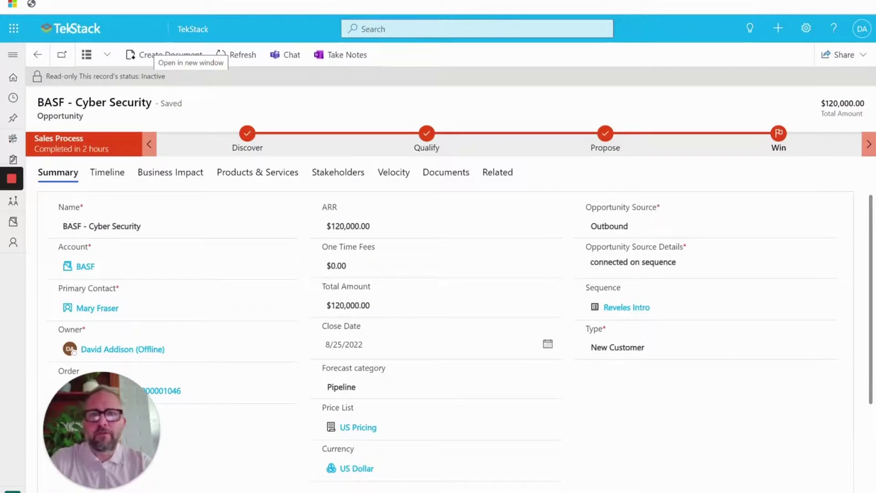
click(444, 170)
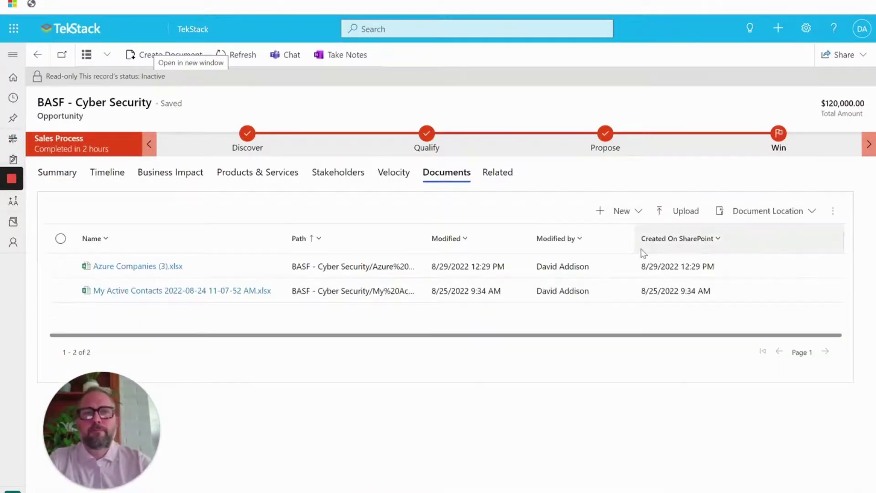
click(833, 211)
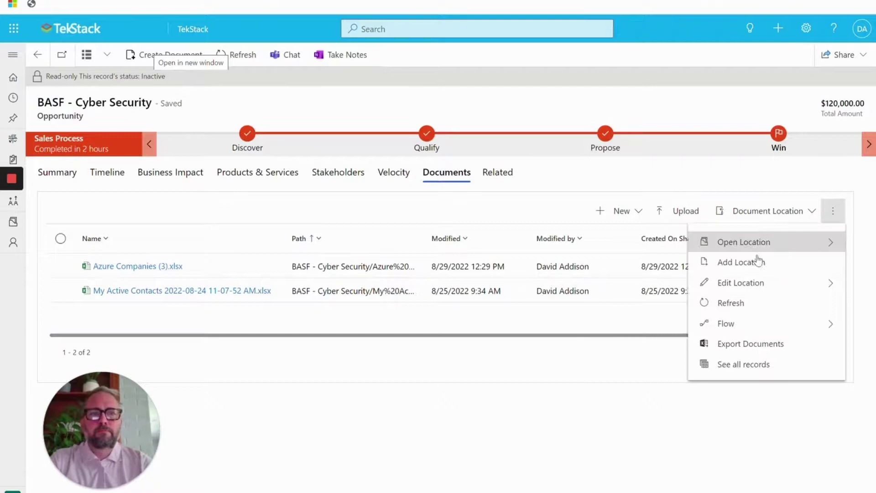
click(730, 305)
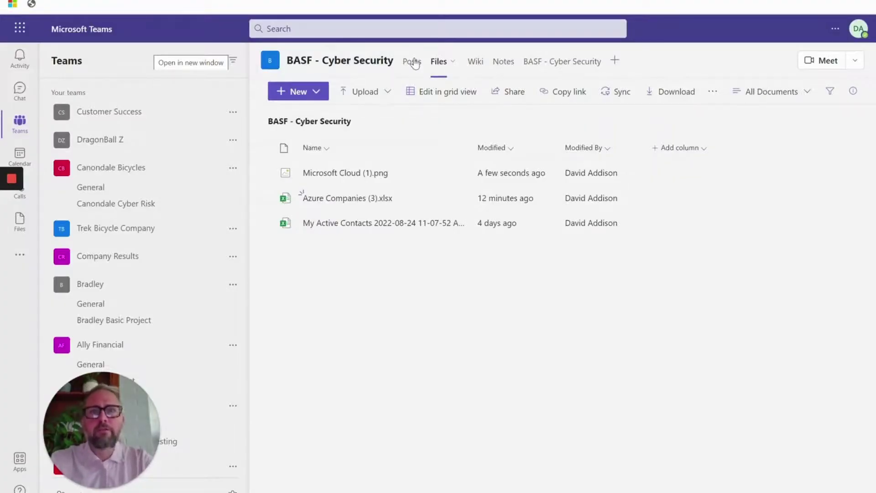
Step: Switch the channel to its Posts tab showing the closed-deal hand-off message
click(411, 61)
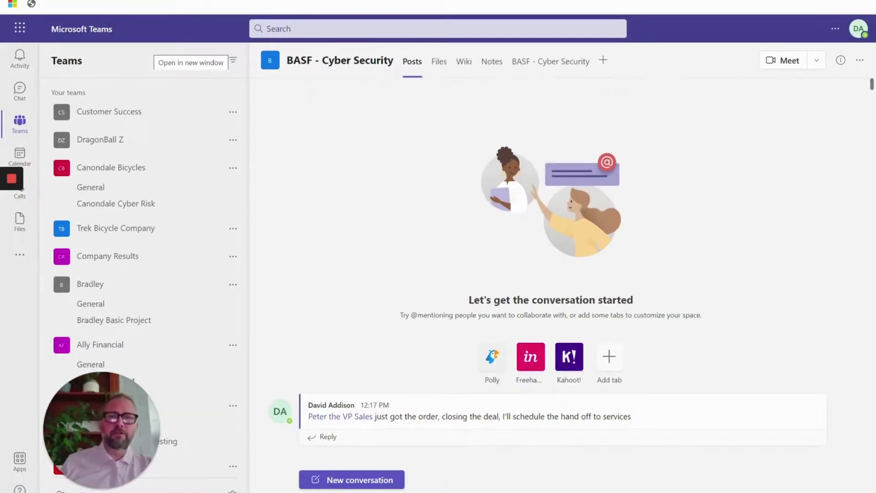
mouse_move(548, 416)
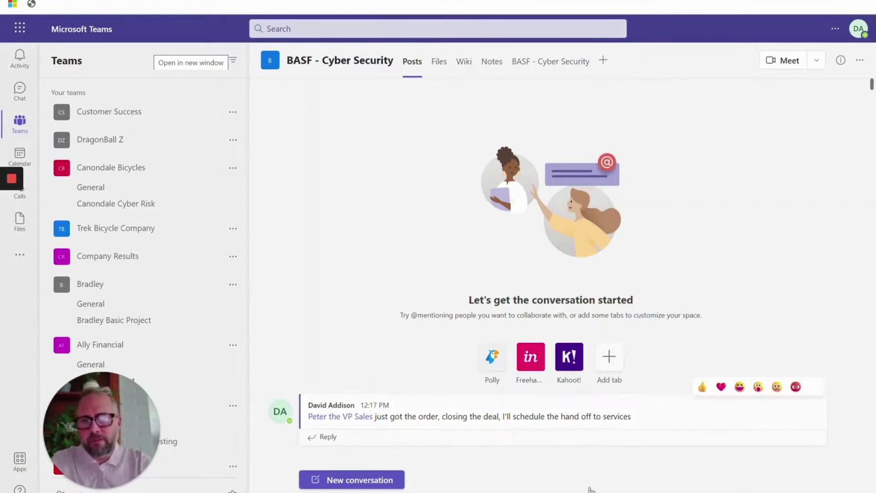
Step: Switch to the TekStack Configurations window and scroll through the Teams notification and channel settings
mouse_move(633, 491)
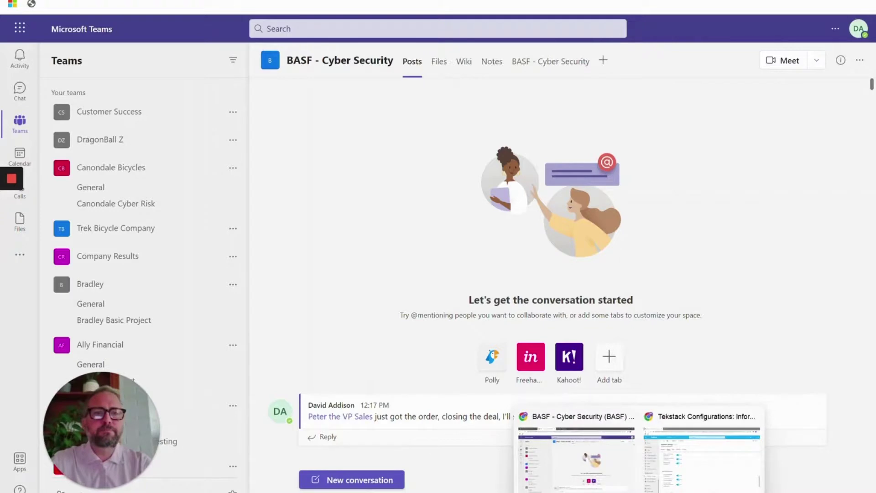
click(677, 466)
scroll(469, 254, up, 1)
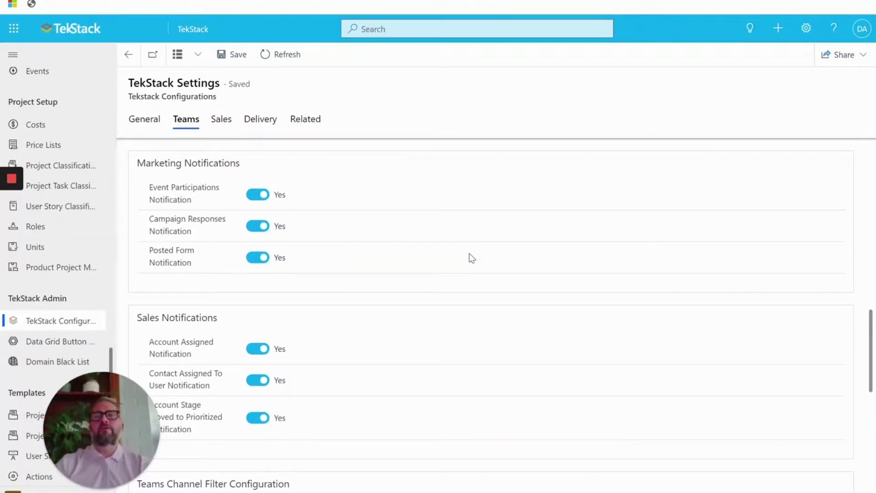
scroll(469, 258, up, 3)
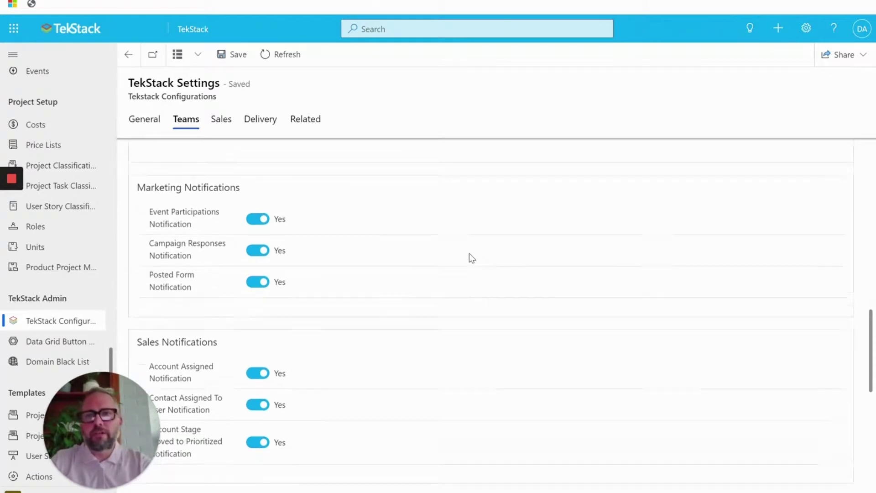
scroll(469, 257, down, 2)
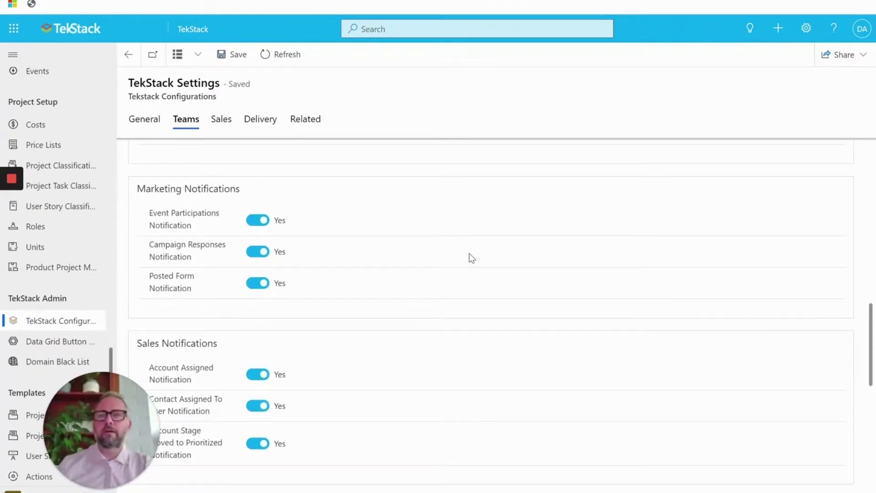
scroll(470, 257, down, 4)
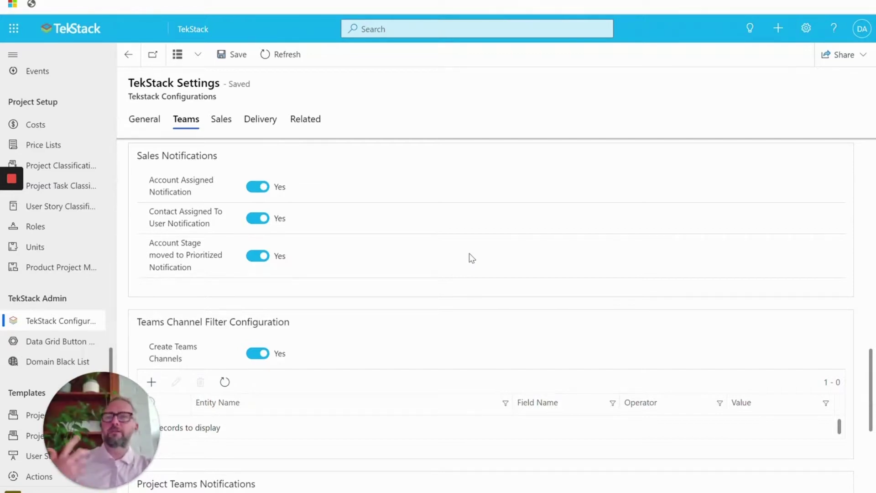
scroll(469, 253, down, 1)
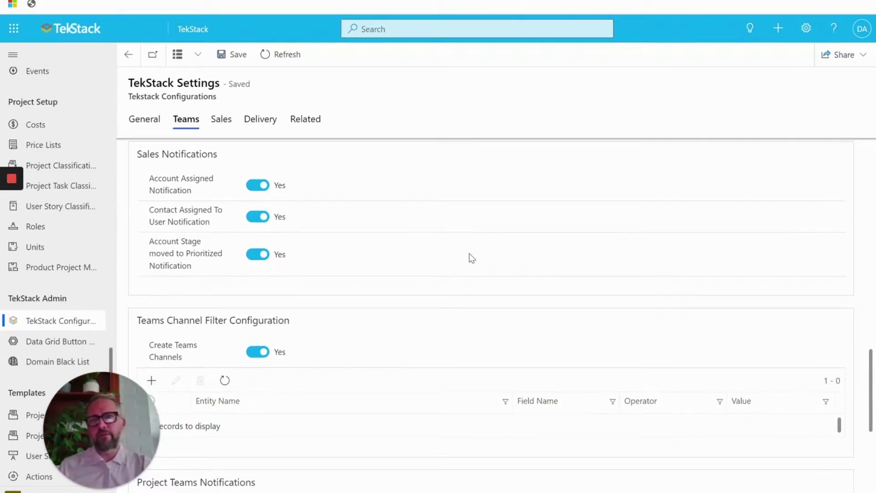
scroll(469, 253, down, 1)
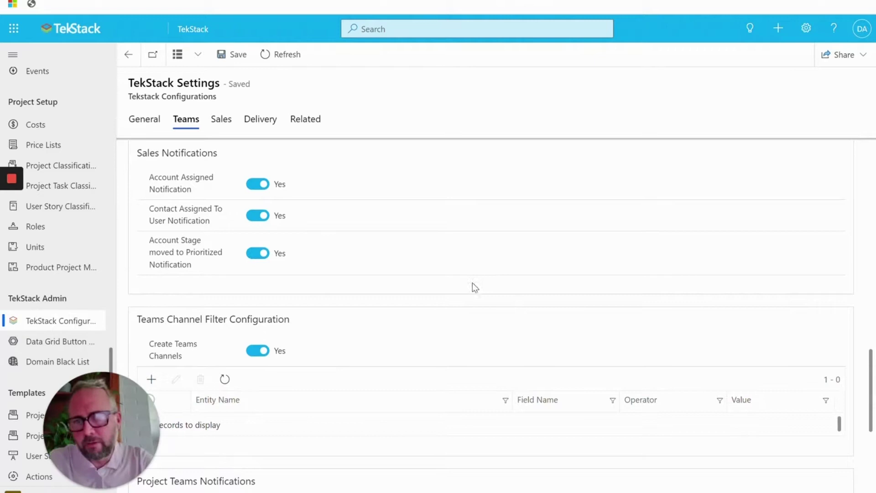
scroll(472, 283, down, 7)
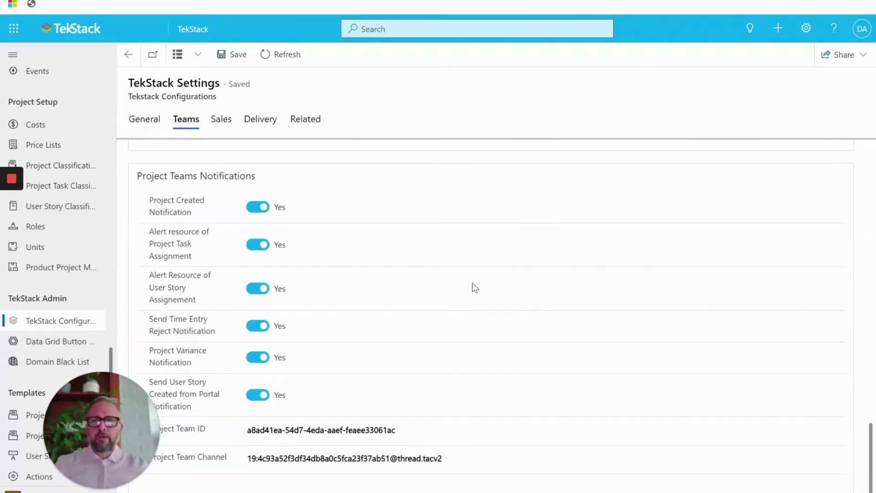
scroll(472, 283, up, 5)
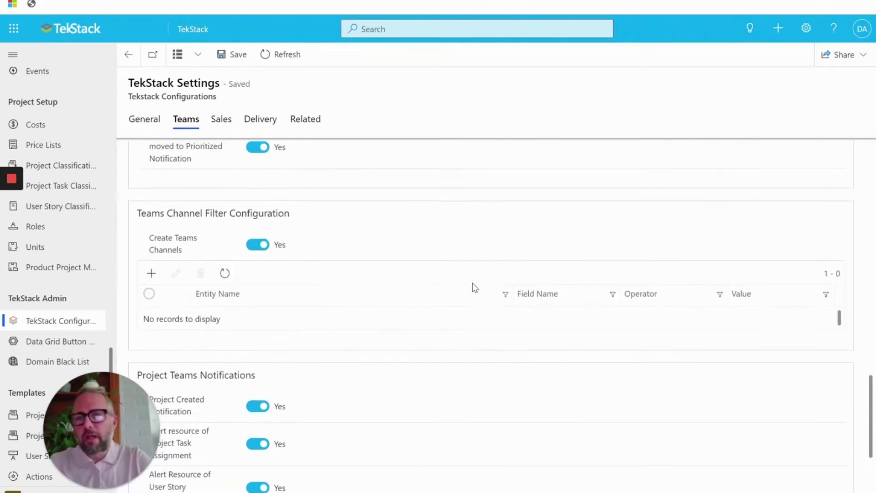